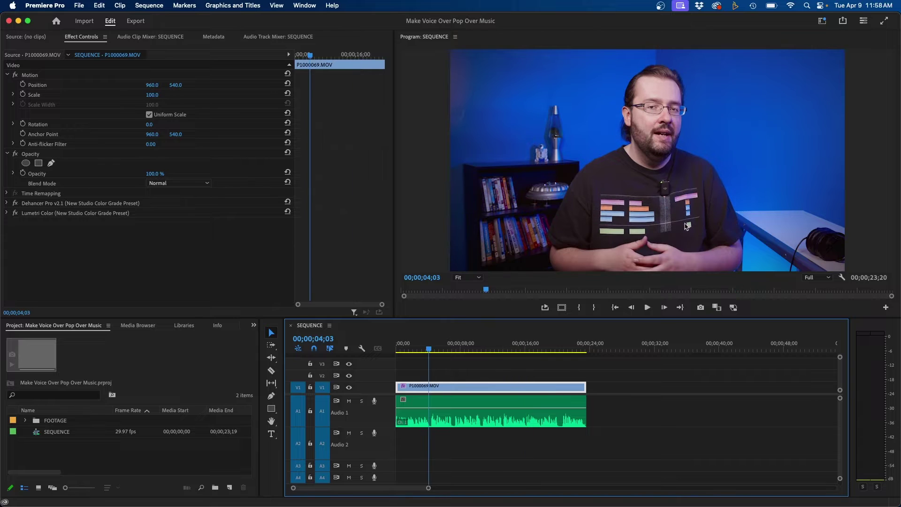
Step: Switch to the Audio workspace and tag the voiceover clip on Audio 1 as Dialogue
left_click(424, 420)
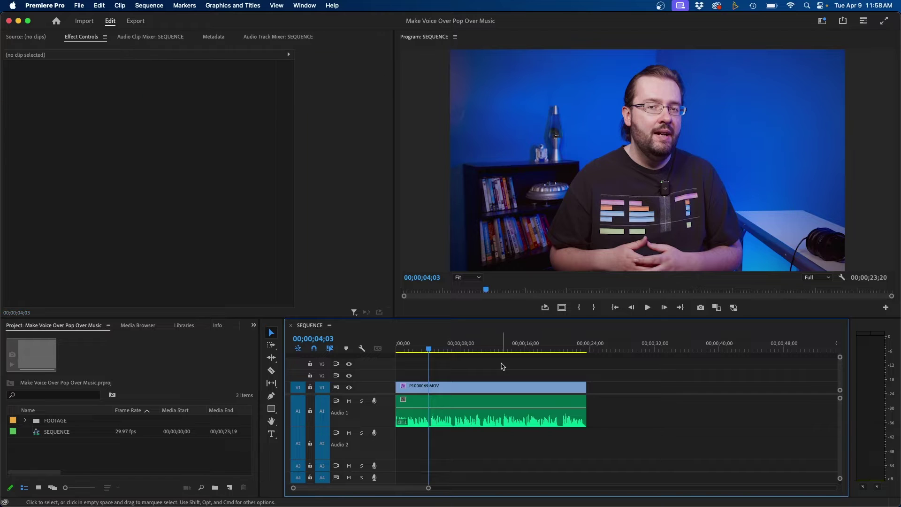
left_click(822, 21)
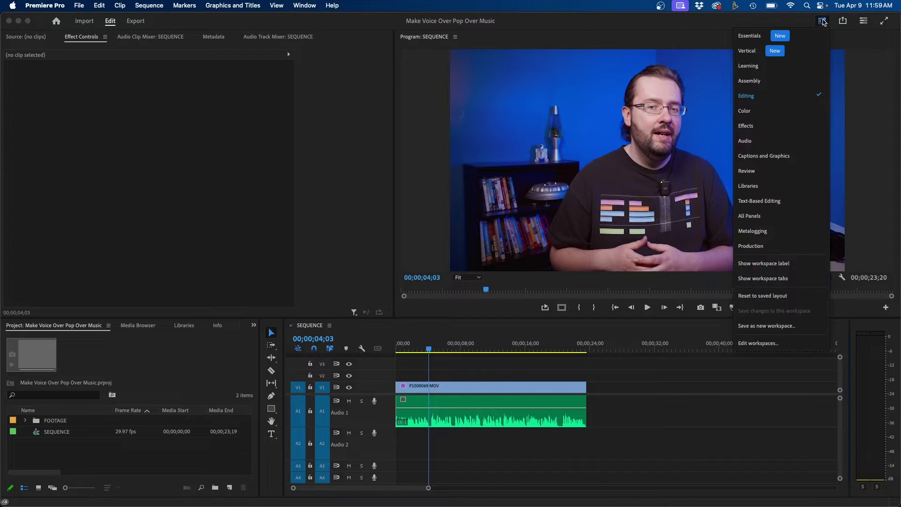
left_click(745, 140)
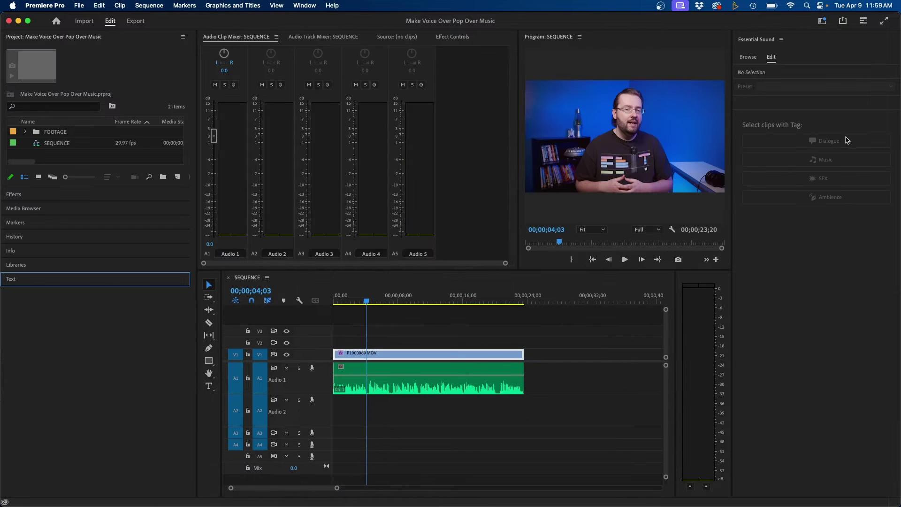
left_click(784, 50)
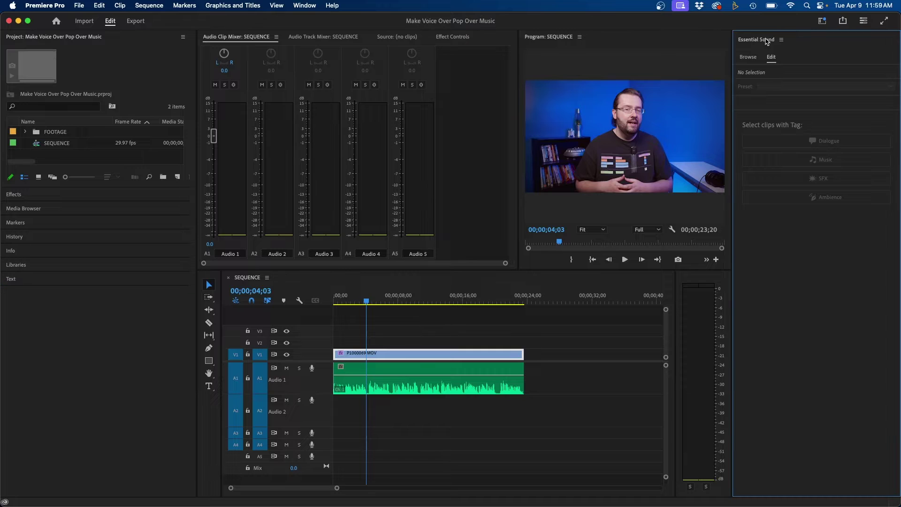
left_click(419, 373)
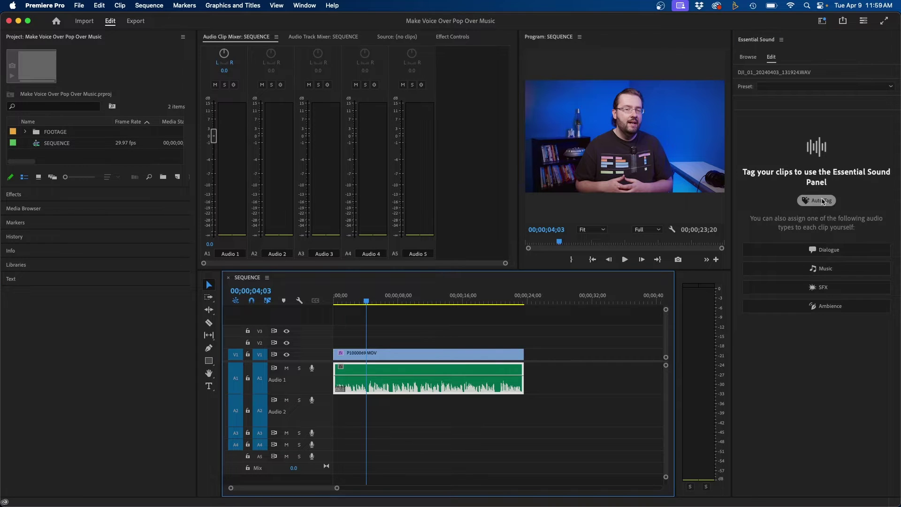
left_click(836, 250)
left_click(421, 350)
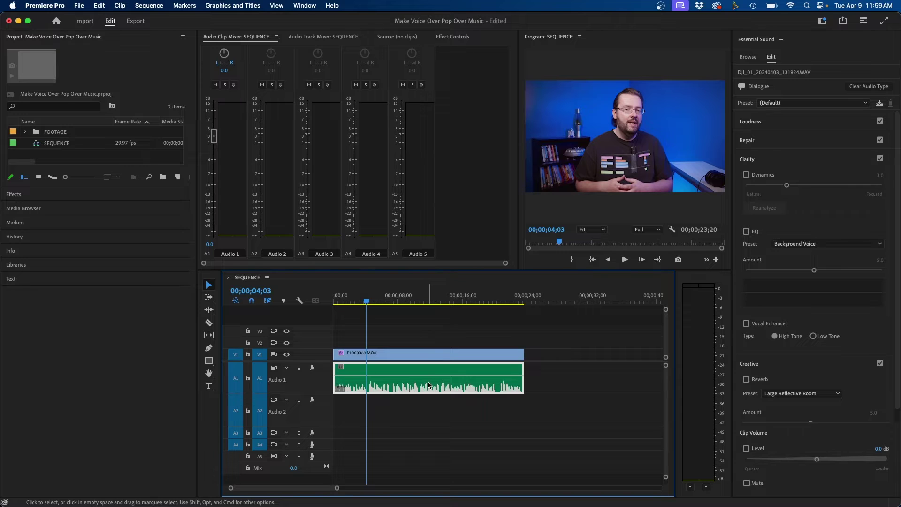
Step: Normalize the voiceover clip's maximum peak to 0 dB
key("g")
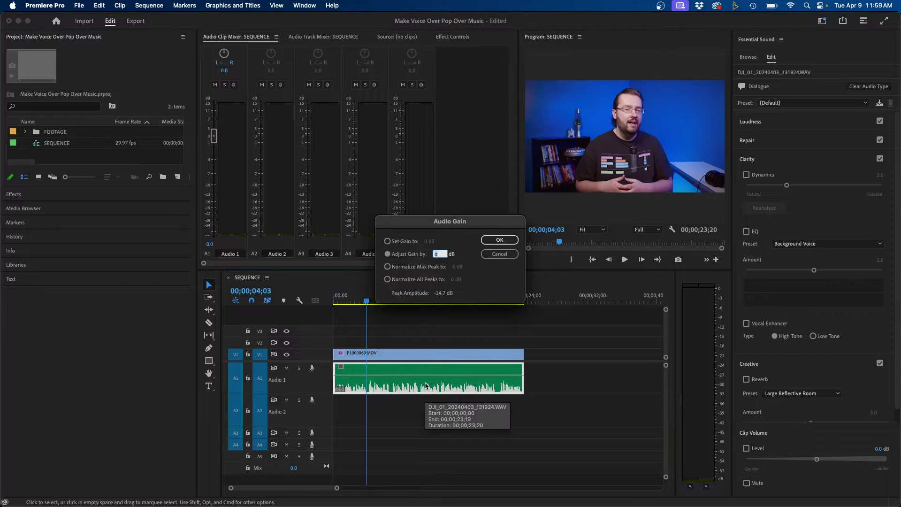
left_click(405, 267)
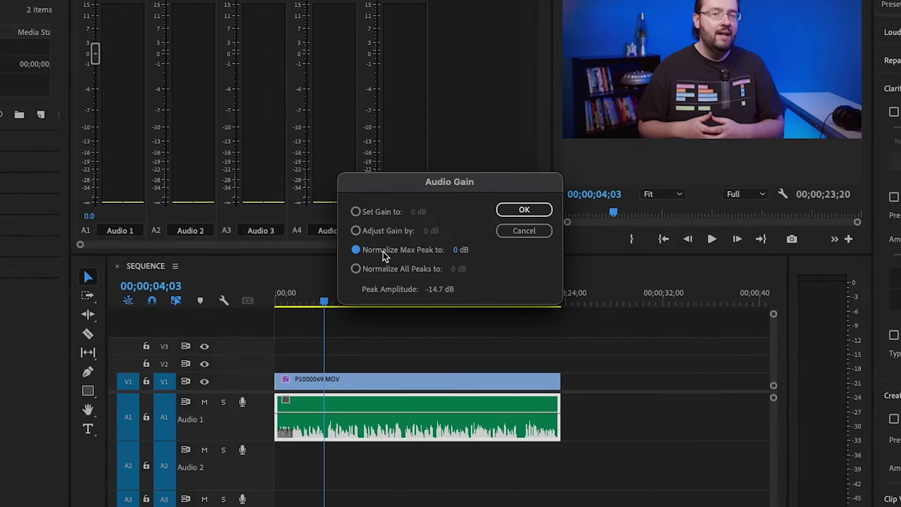
left_click(457, 250)
left_click(525, 210)
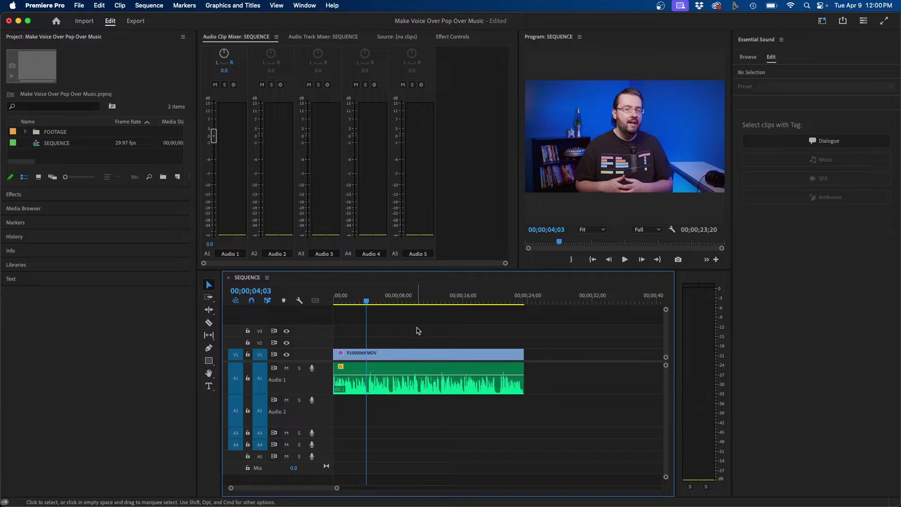
Step: Apply the Dynamics effect, found by searching 'dyn', to the voiceover clip
left_click(385, 381)
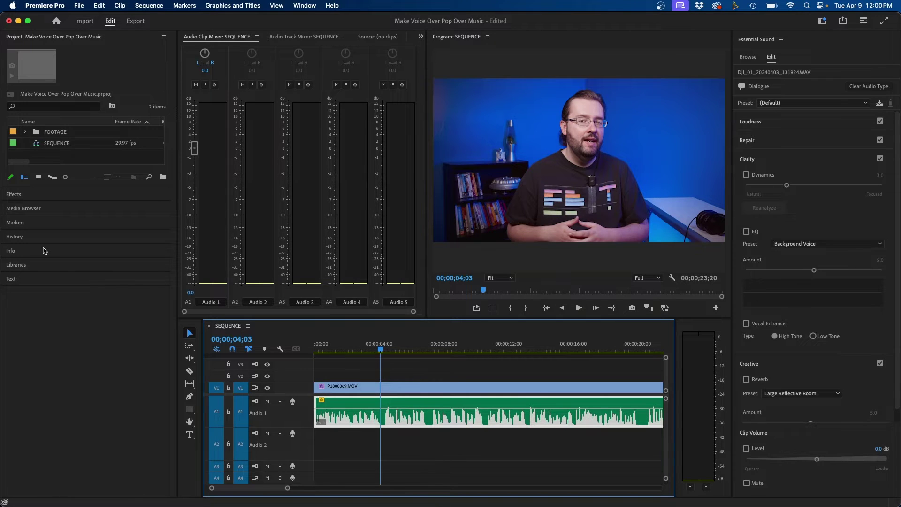
left_click(32, 197)
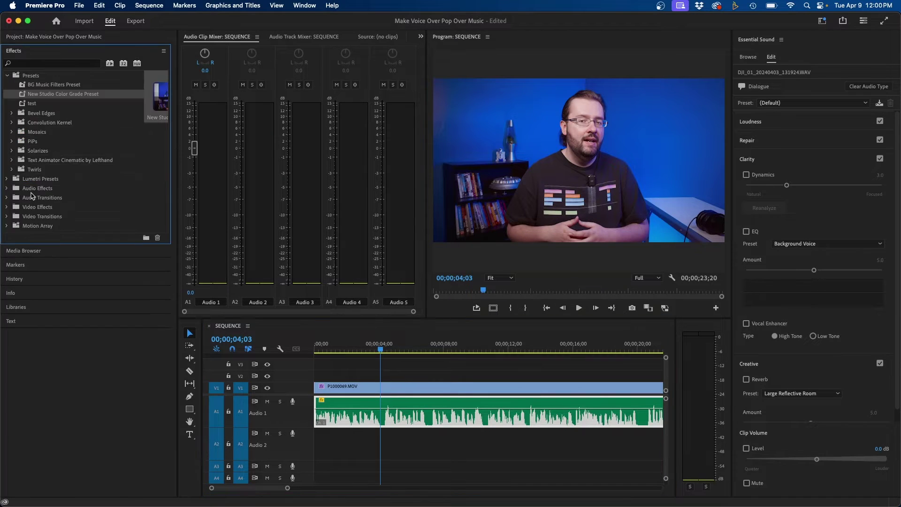
left_click(44, 63)
type("dyna")
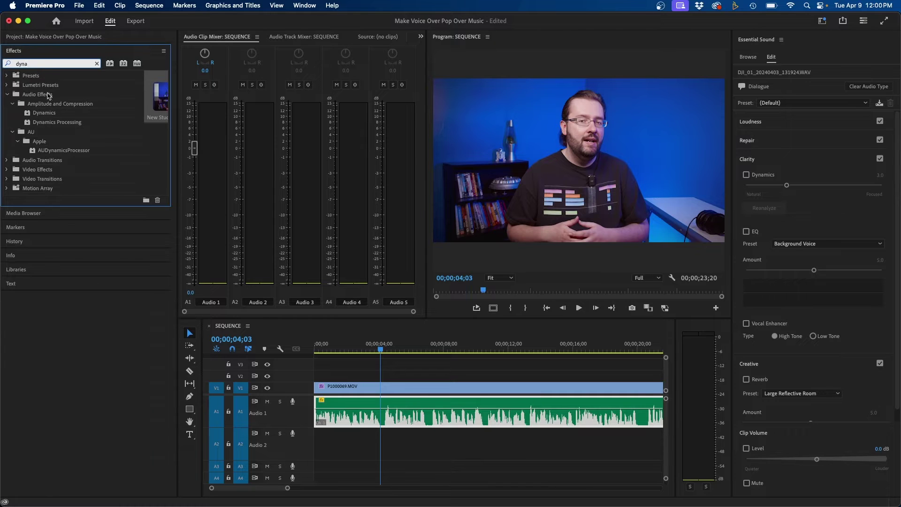
left_click(49, 114)
left_click_drag(329, 331, 379, 411)
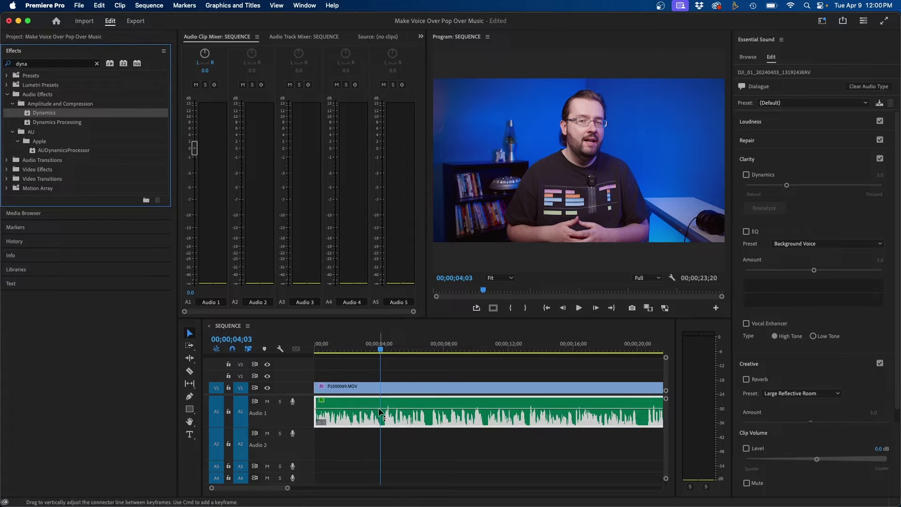
Step: Set Dynamics compressor ratio to 2, makeup gain to 6 dB and limiter to -6 dB
left_click(419, 37)
left_click(441, 69)
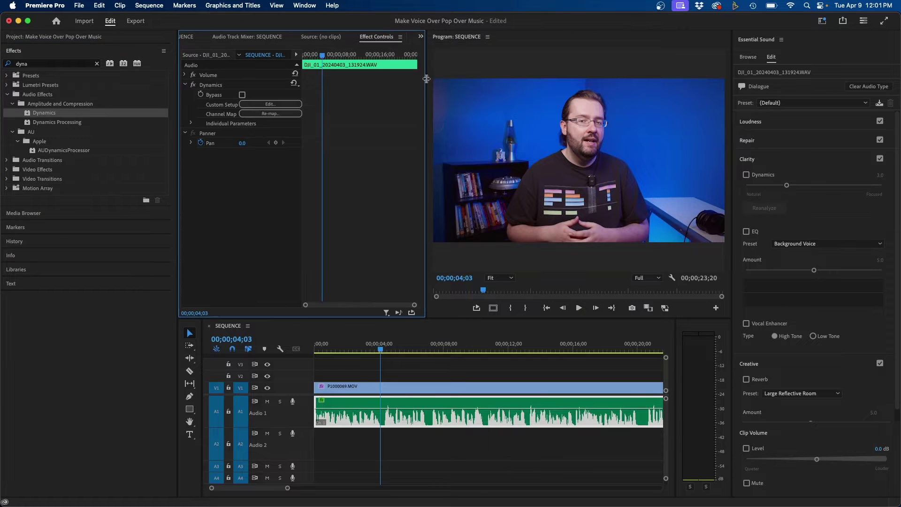
left_click(262, 106)
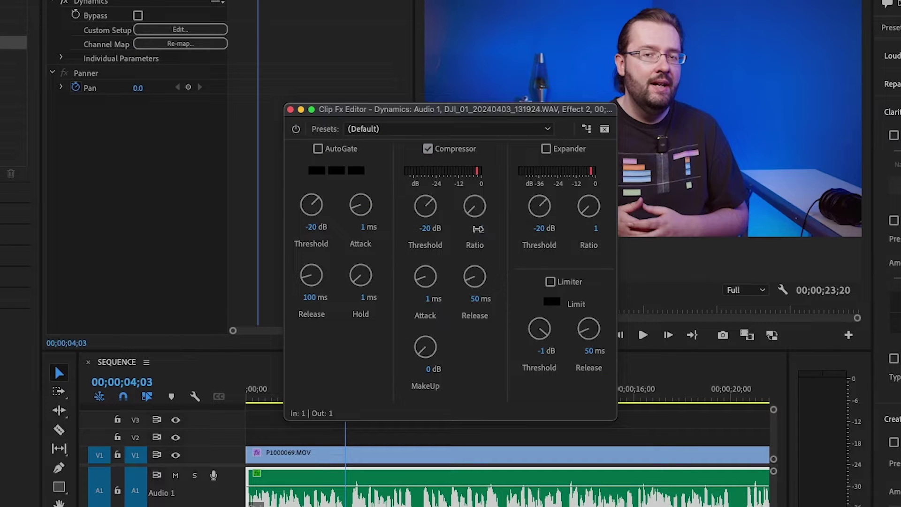
left_click(478, 229)
key("Return")
left_click(431, 369)
key("Return")
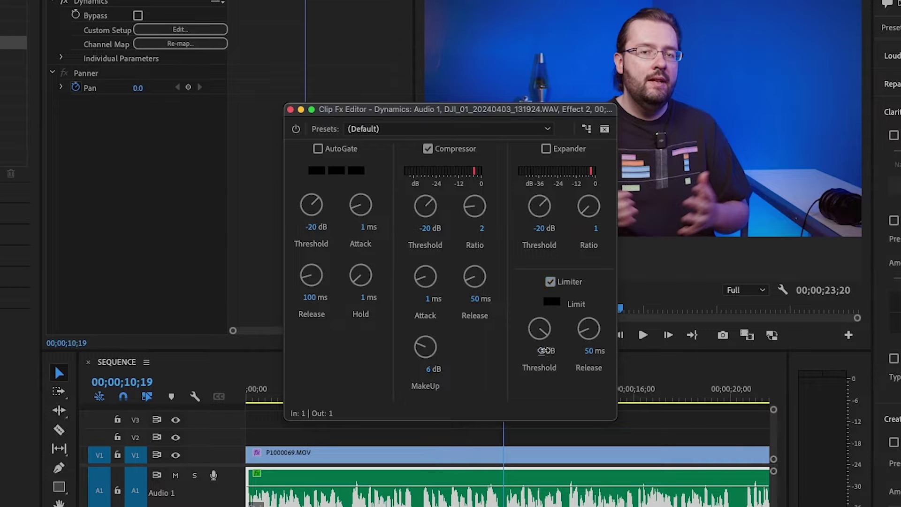
left_click(546, 350)
type("-6")
key("Return")
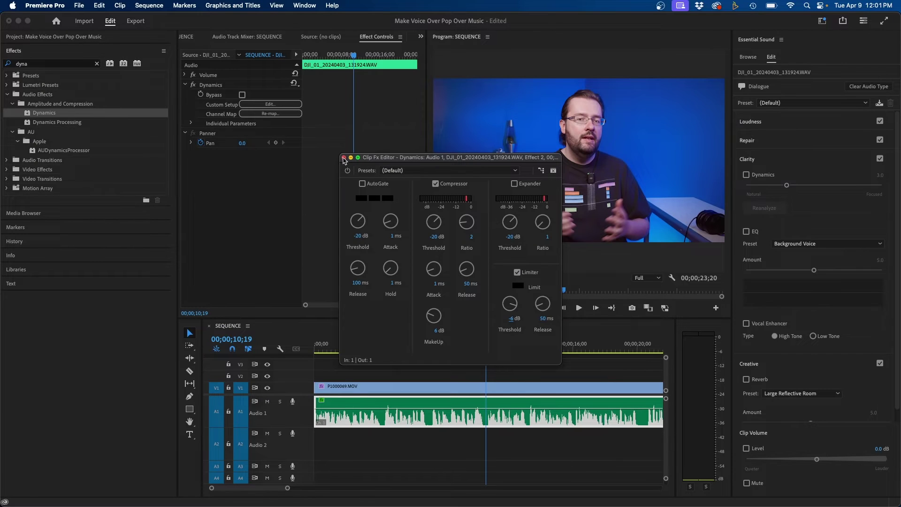
left_click(344, 158)
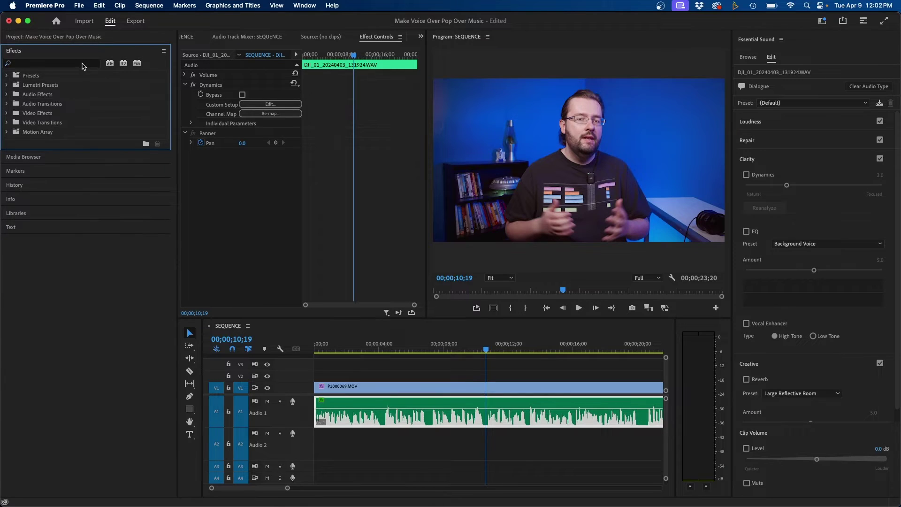
Step: Add a Parametric Equalizer to the voiceover, boosting the high shelf to about 6.9 dB at 8234 Hz
left_click(69, 64)
type("para")
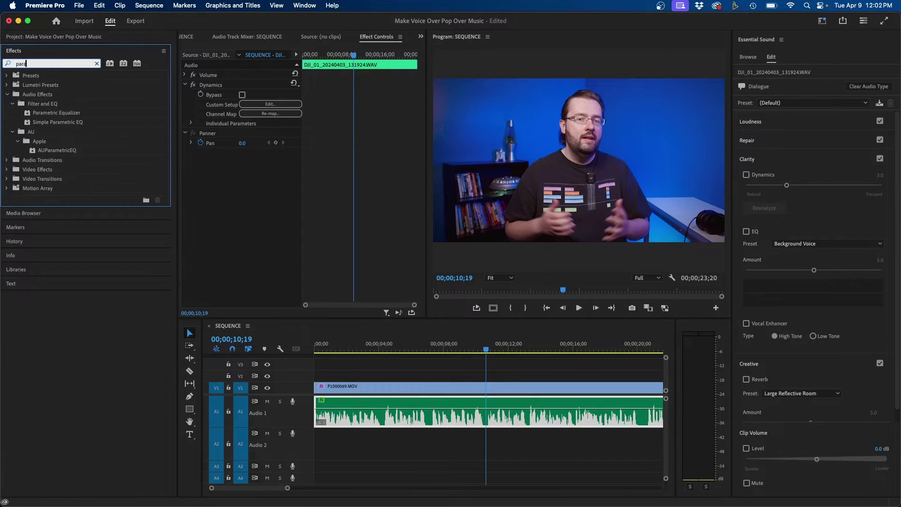
left_click(50, 114)
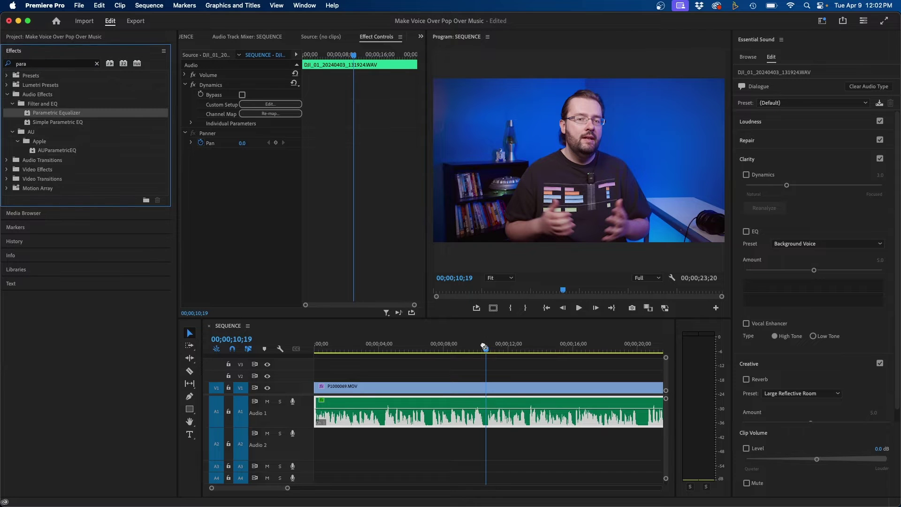
left_click_drag(483, 346, 477, 407)
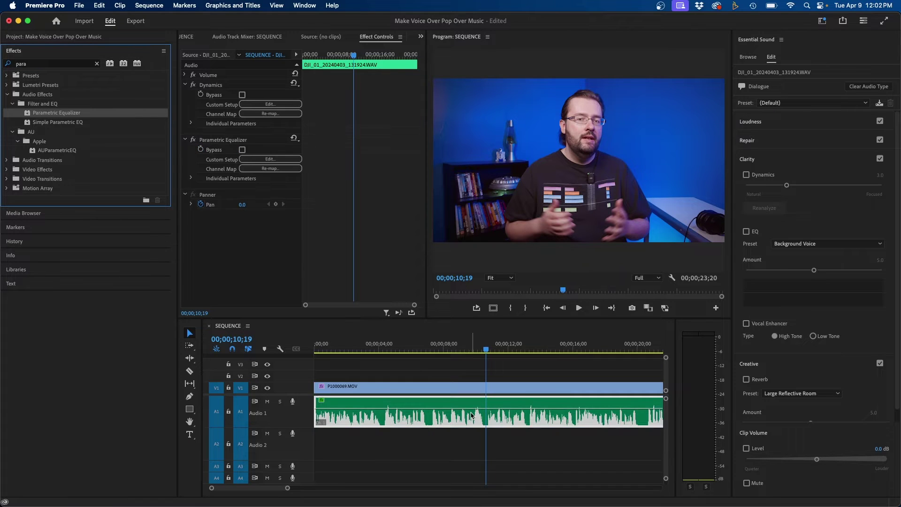
left_click(271, 158)
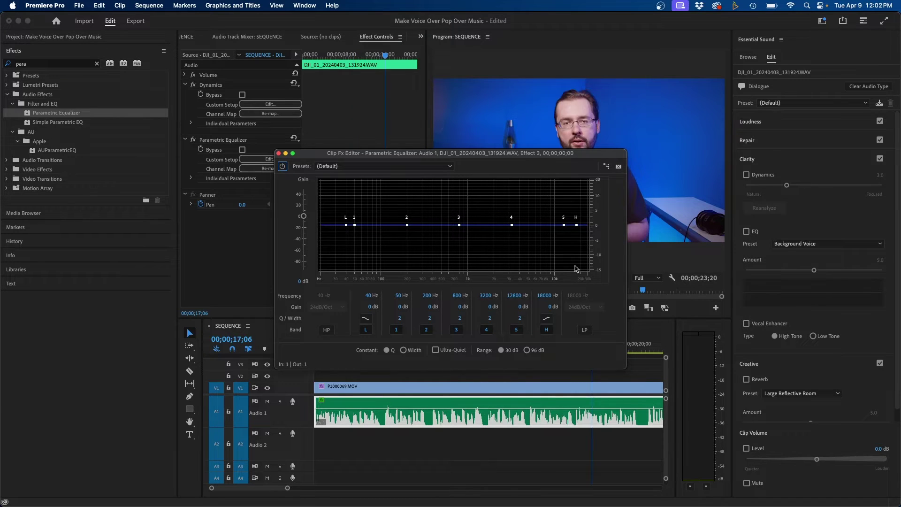
left_click_drag(577, 225, 547, 197)
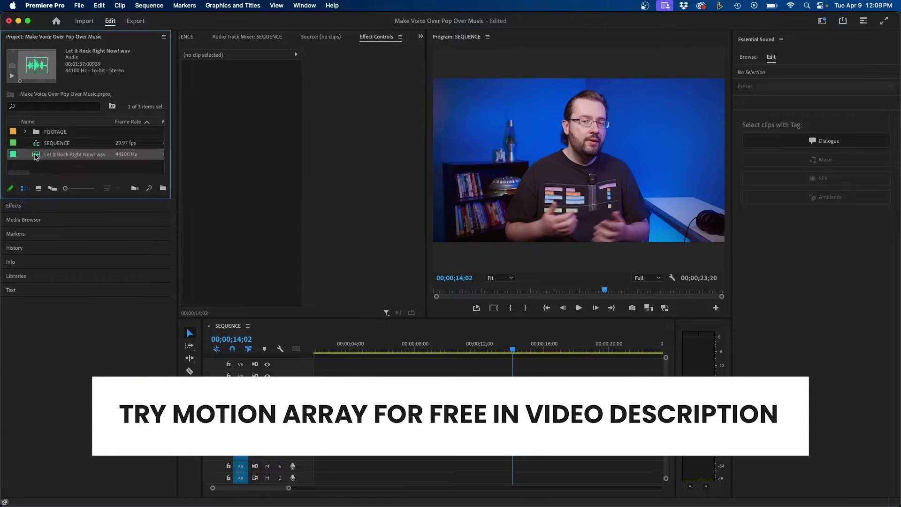
Step: Place 'Let It Rock Right Now!.wav' on Audio 2, trim its start, and play from the beginning
double_click(36, 155)
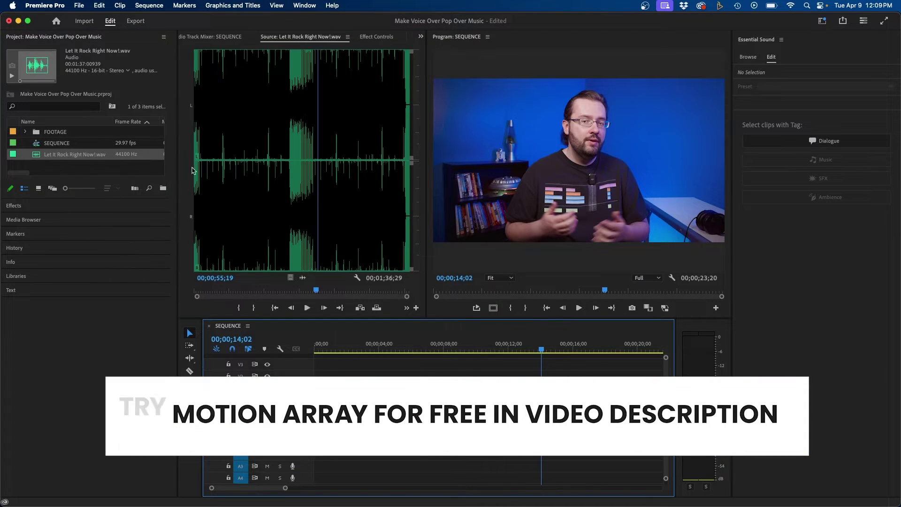
left_click_drag(37, 154, 300, 440)
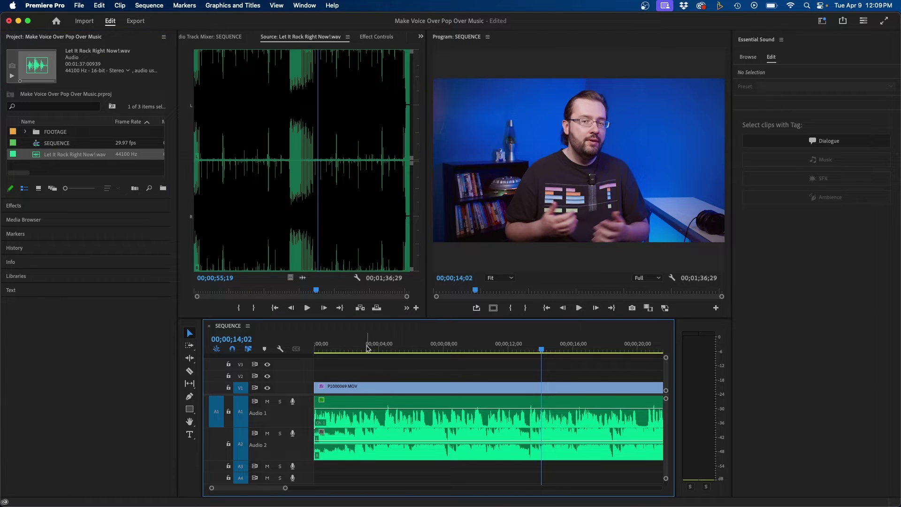
left_click_drag(315, 439, 354, 439)
left_click(357, 441)
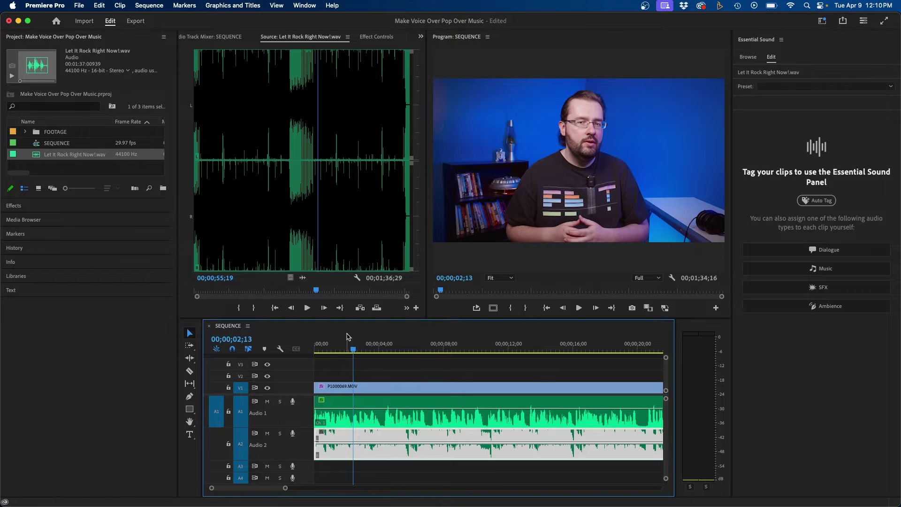
left_click_drag(341, 351, 239, 353)
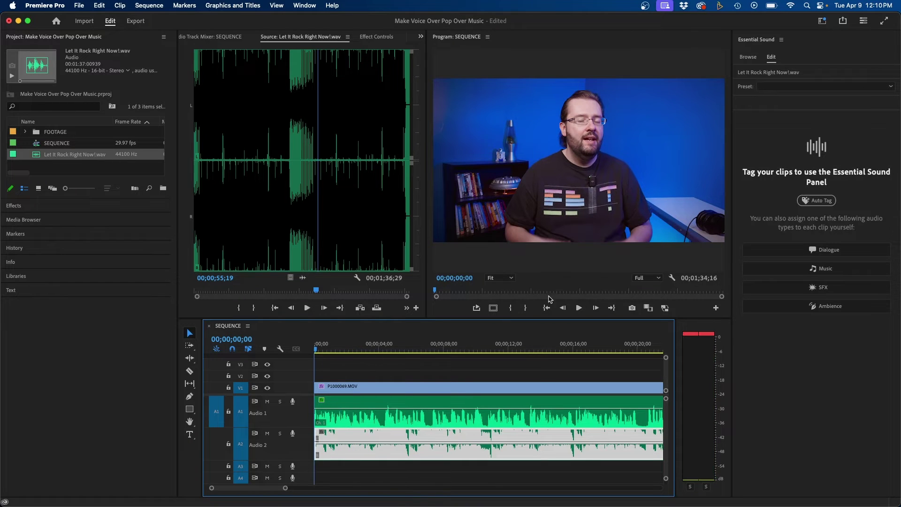
key("space")
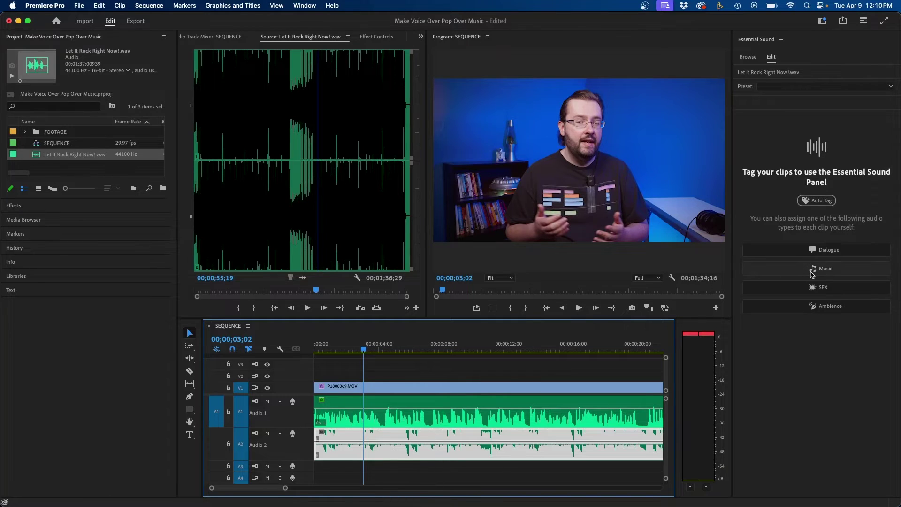
Step: Tag the music clip as Music with the Balanced Background Music preset, then reselect it
left_click(826, 268)
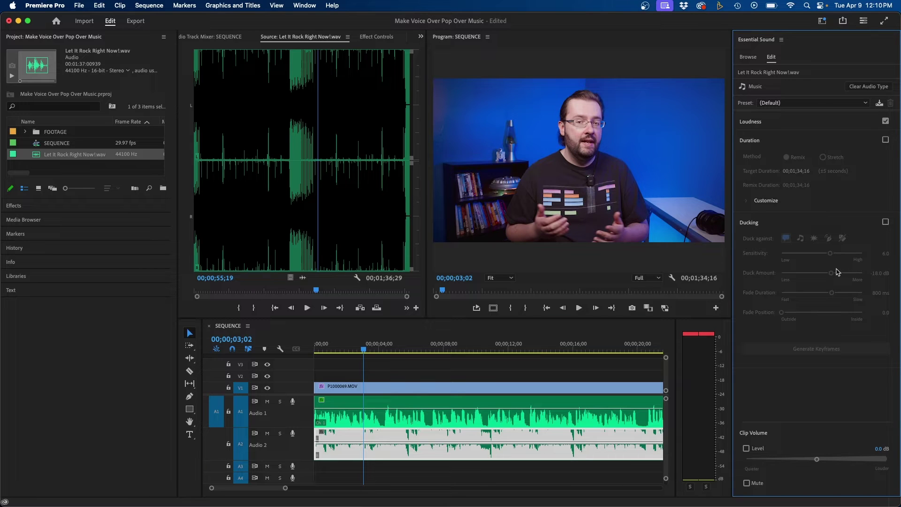
left_click(787, 108)
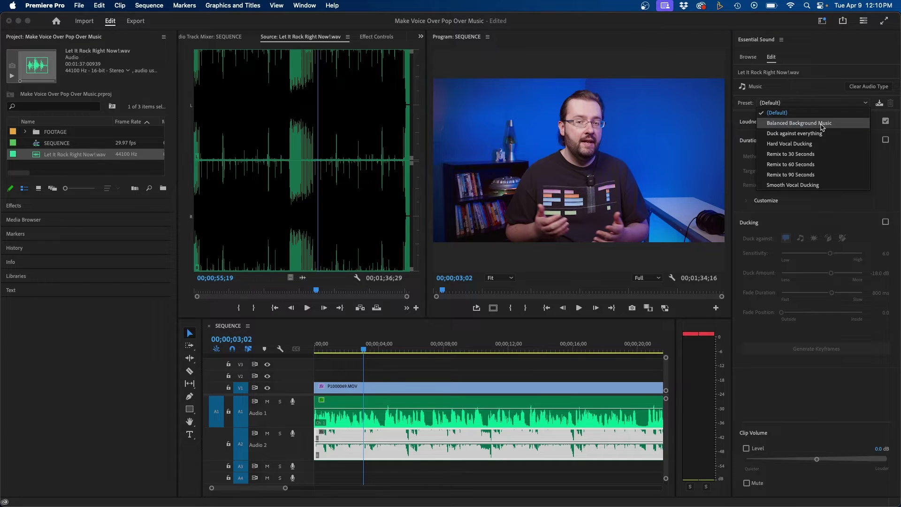
left_click(838, 127)
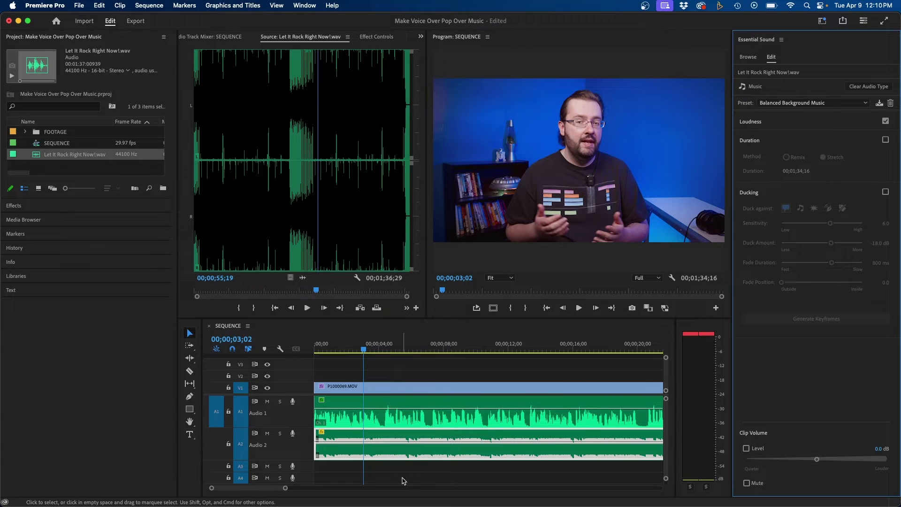
key("space")
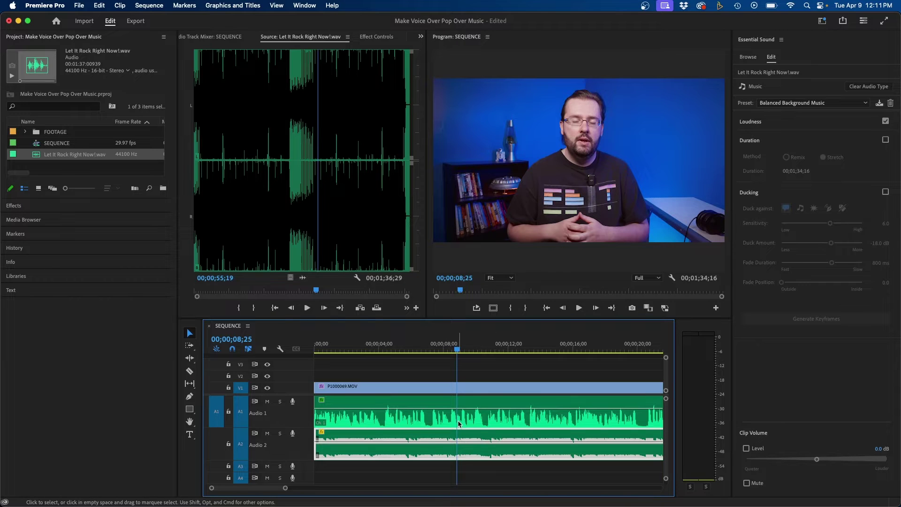
left_click(430, 415)
left_click(435, 432)
Step: Apply a Parametric Equalizer to the music clip, cutting band 4 by -15 dB at 1594 Hz with Q 1
left_click(47, 207)
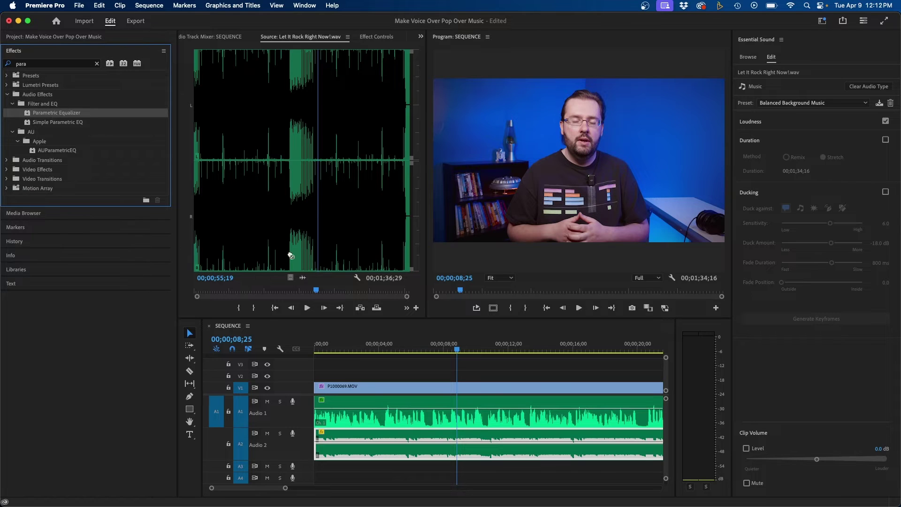
left_click_drag(291, 256, 425, 442)
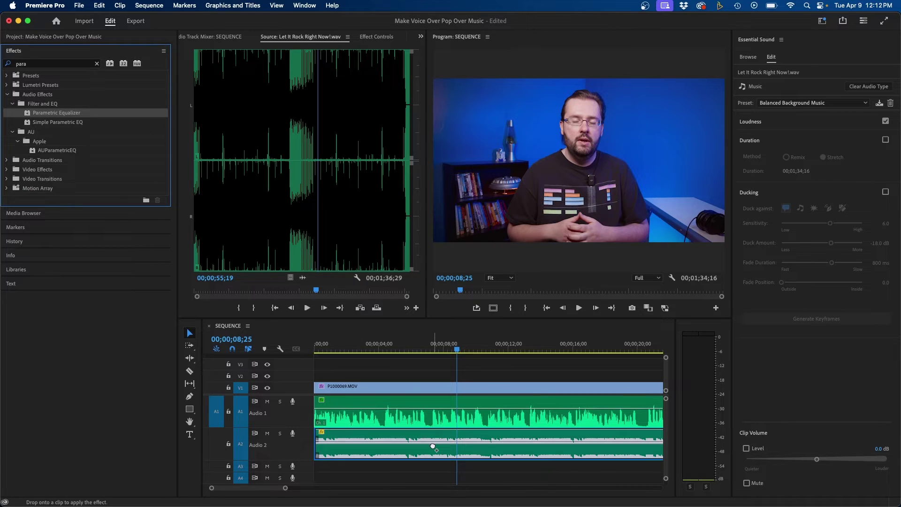
left_click_drag(433, 446, 434, 447)
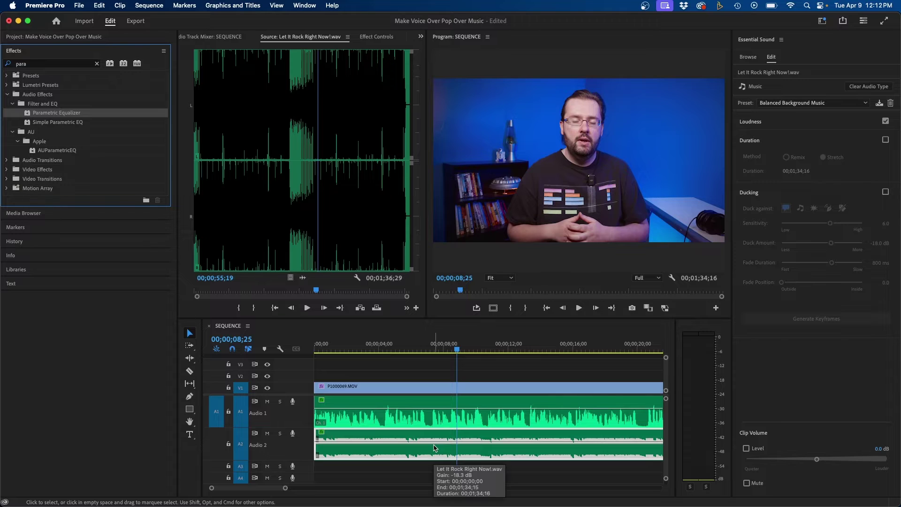
left_click(371, 41)
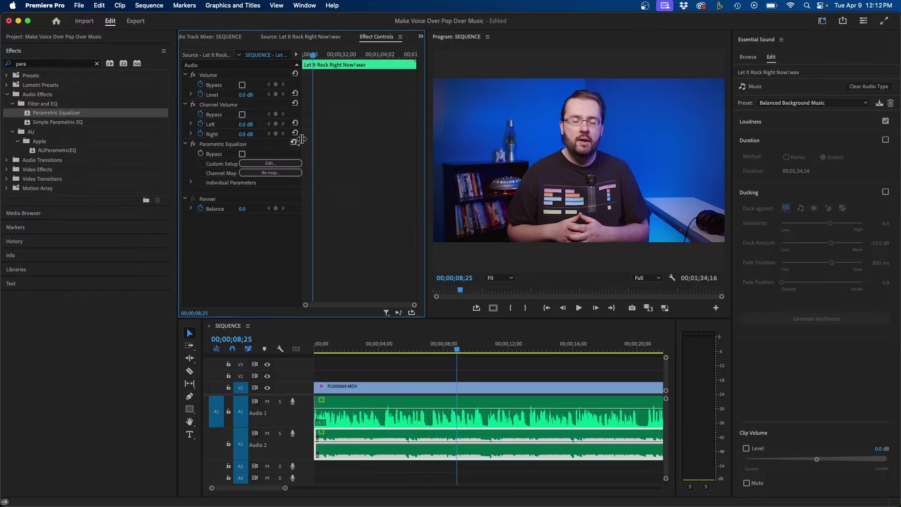
left_click(282, 164)
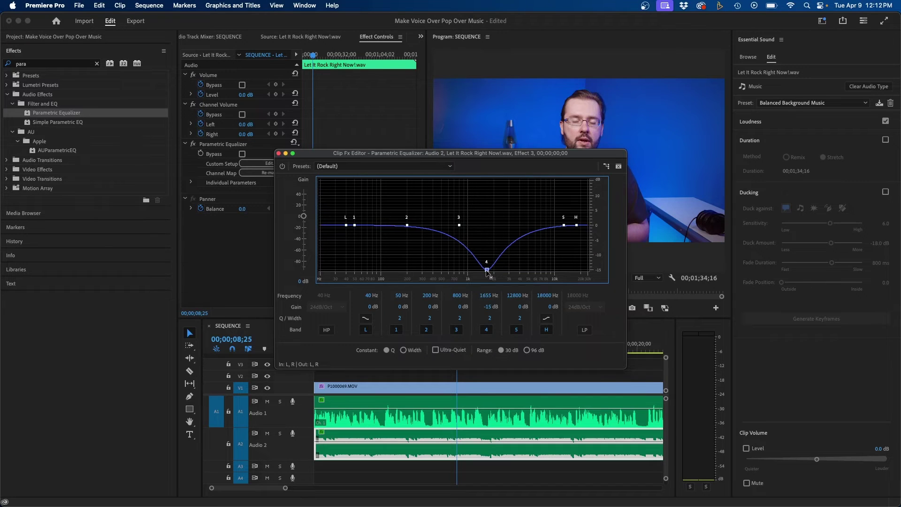
left_click_drag(487, 272, 485, 271)
left_click_drag(490, 321, 489, 318)
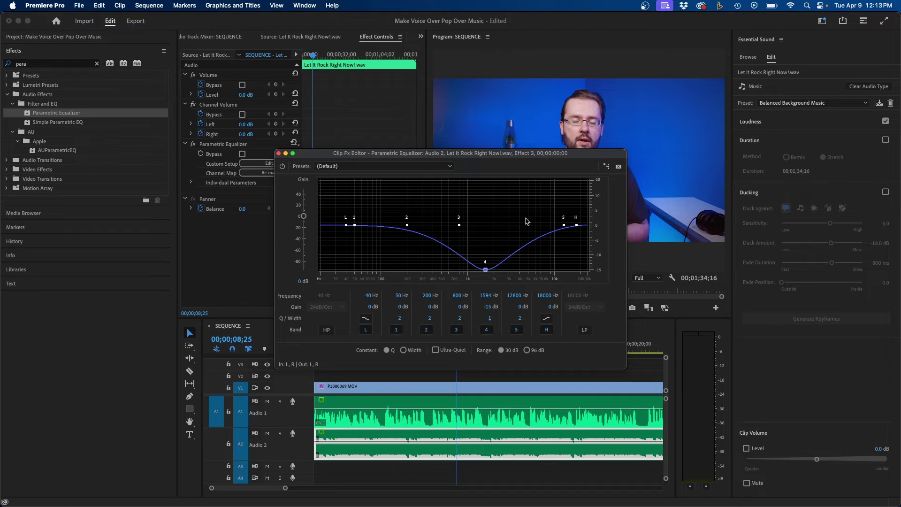
left_click_drag(527, 157, 469, 101)
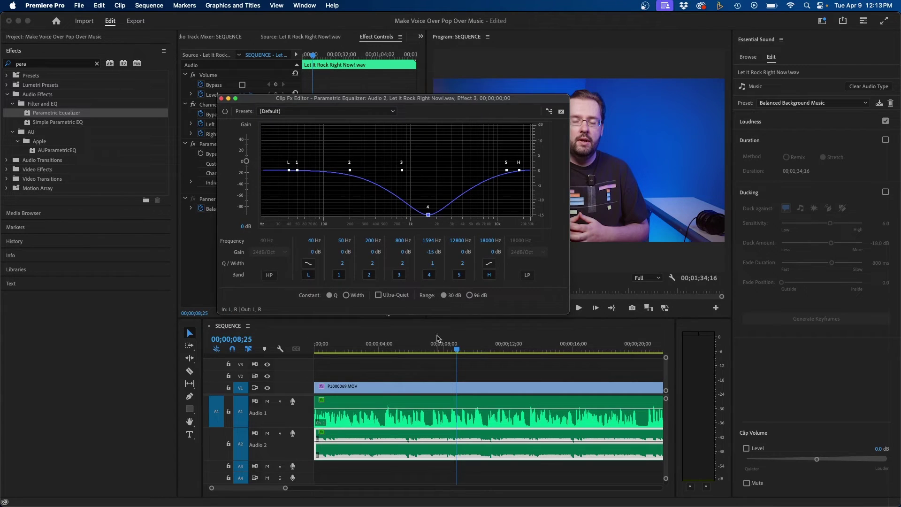
left_click(432, 345)
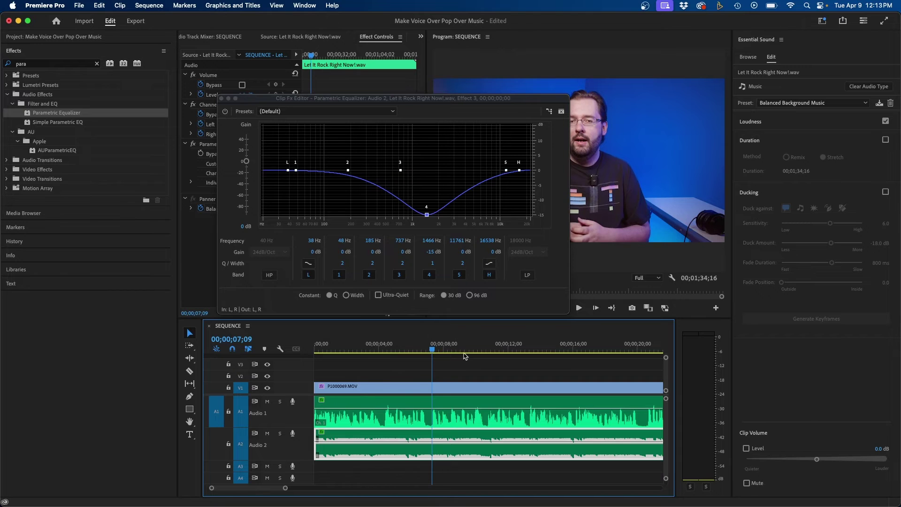
key("space")
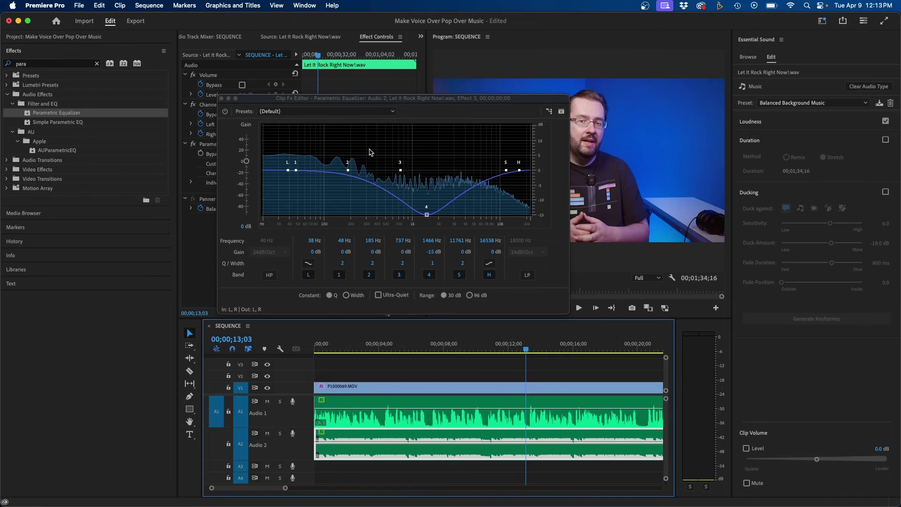
Step: Close the EQ editor and apply Studio Reverb, found by searching 'stud', to the Audio 2 music clip
left_click(329, 101)
left_click(221, 98)
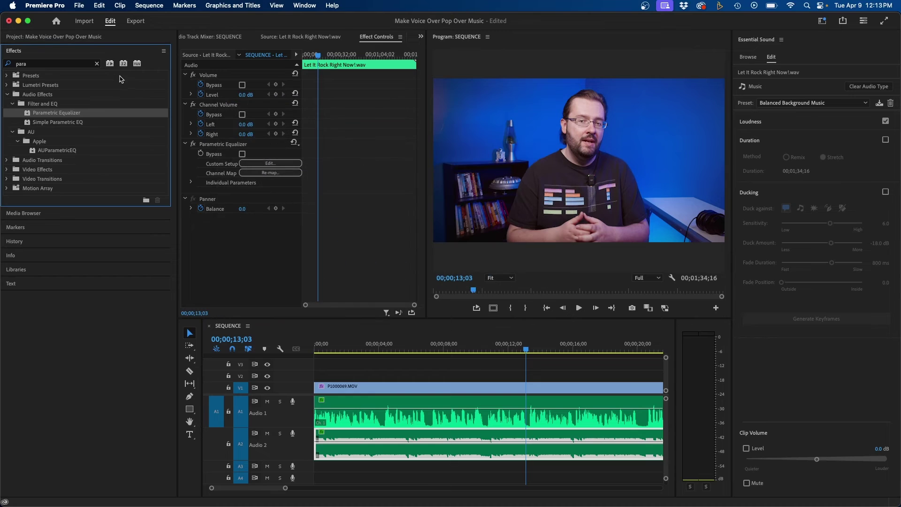
left_click(97, 63)
left_click(82, 64)
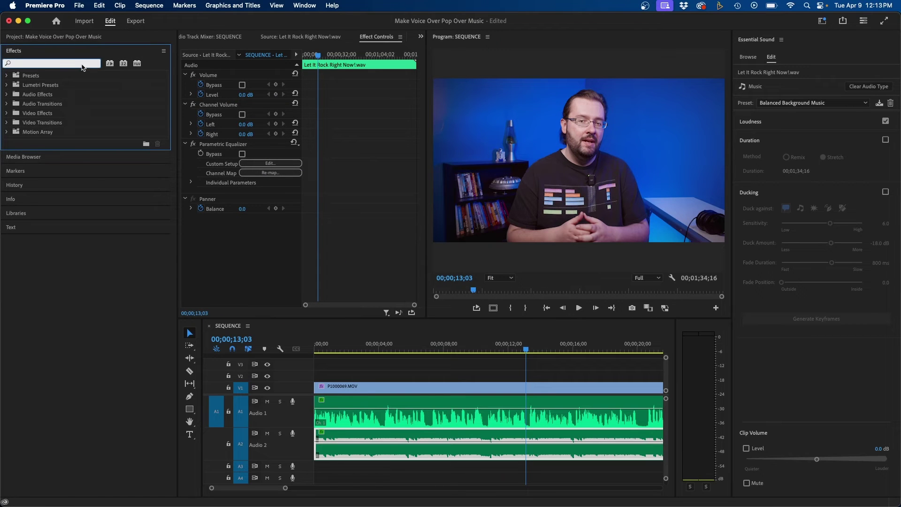
type("stud")
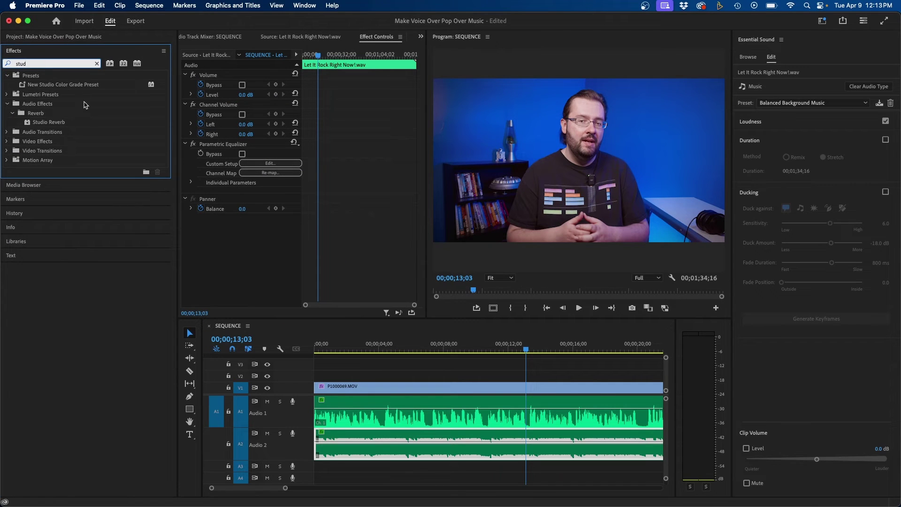
left_click(44, 123)
left_click_drag(378, 326, 430, 452)
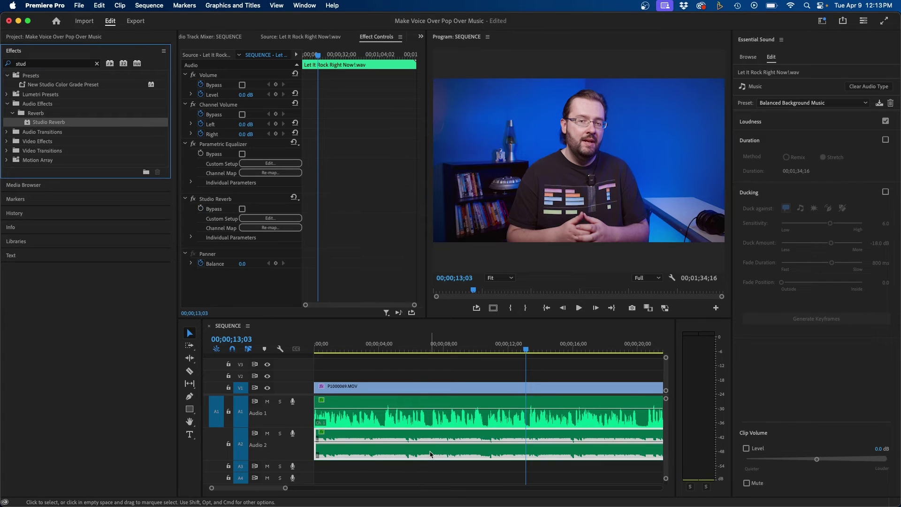
Step: Set Studio Reverb to the Great Hall preset and play the sequence to hear it
left_click(271, 219)
left_click(429, 175)
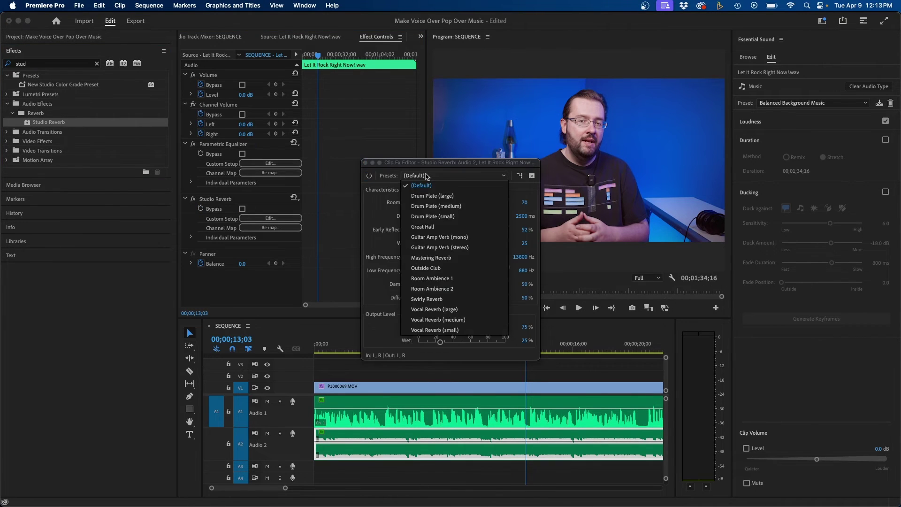
left_click(376, 230)
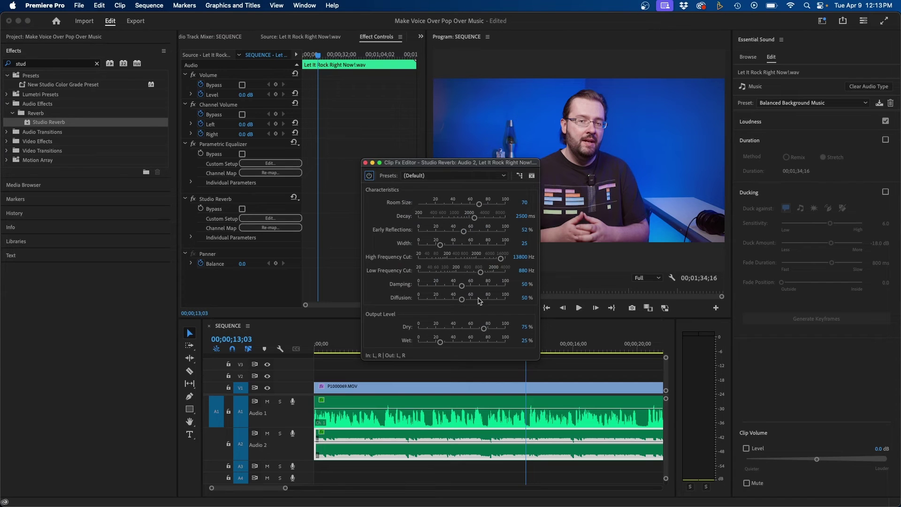
left_click(437, 175)
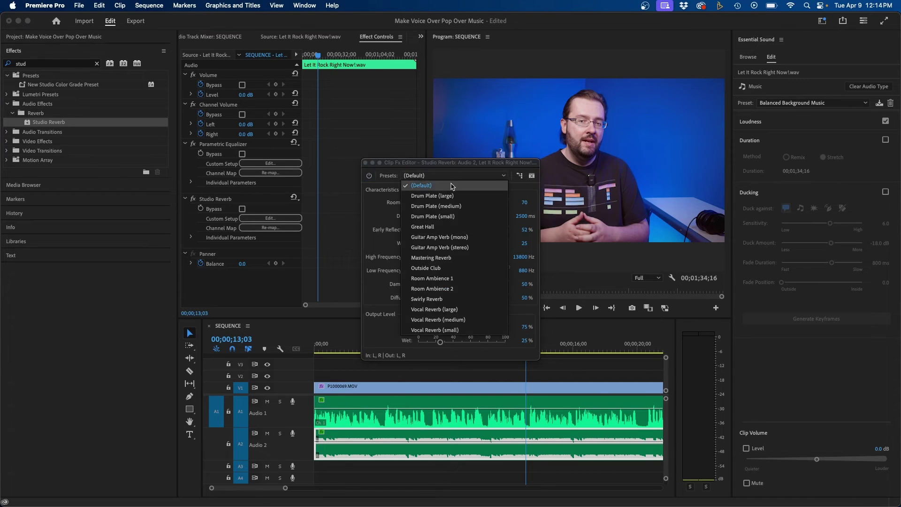
left_click(437, 227)
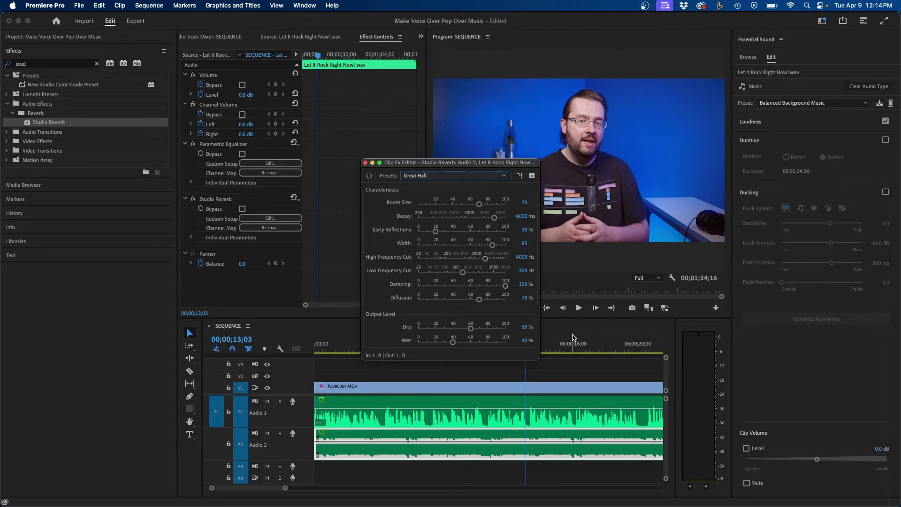
key("space")
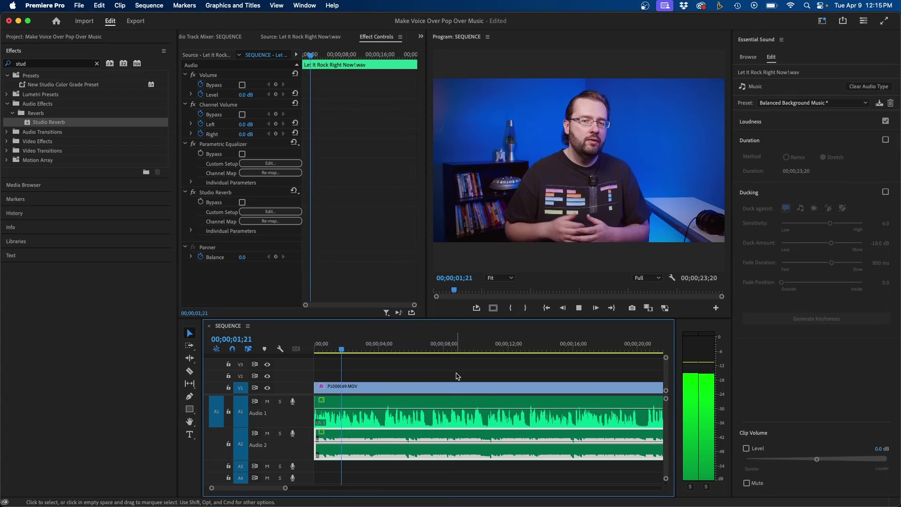
left_click(194, 194)
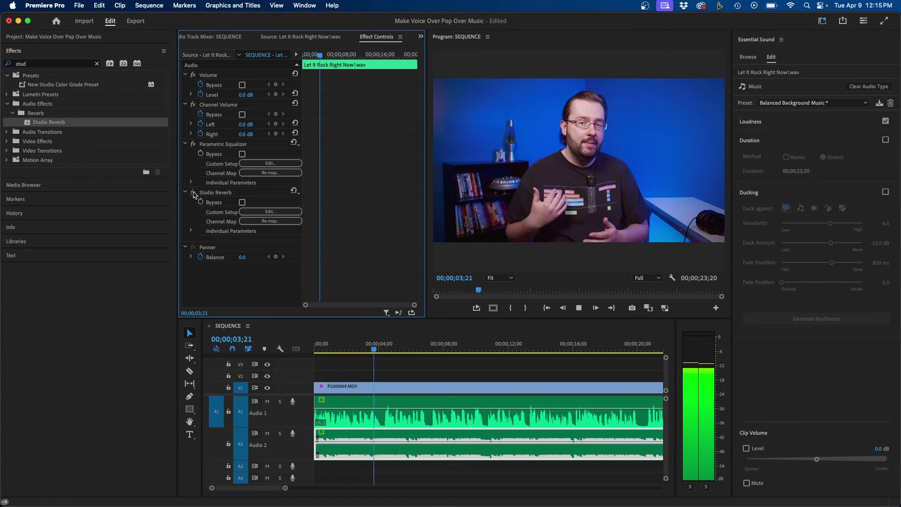
left_click(194, 194)
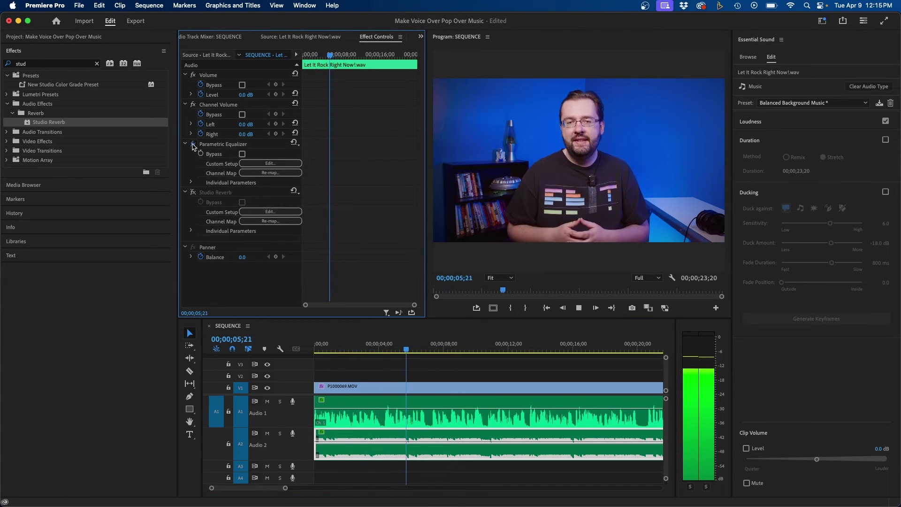
left_click(194, 146)
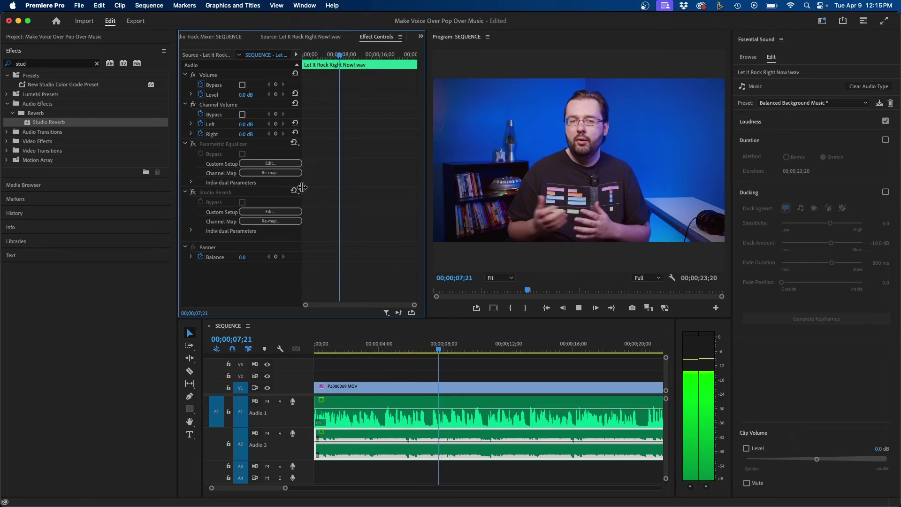
key("super+z")
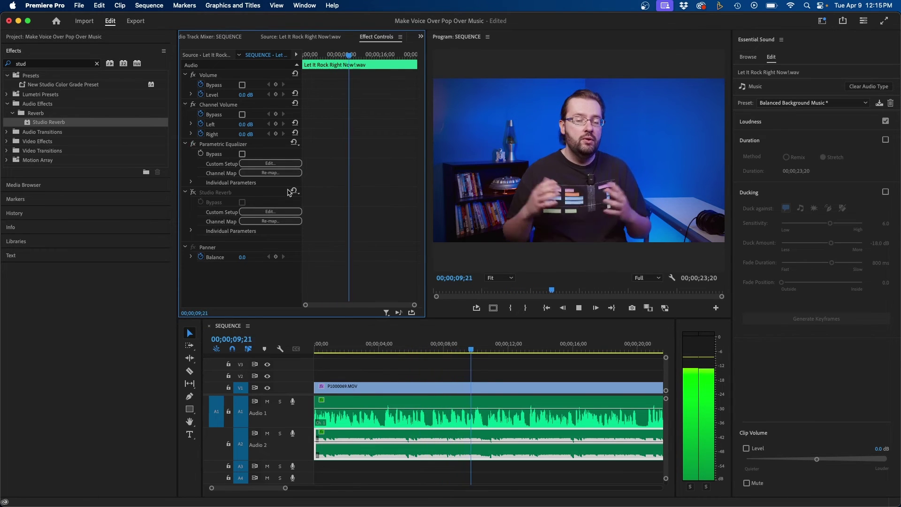
key("super+z")
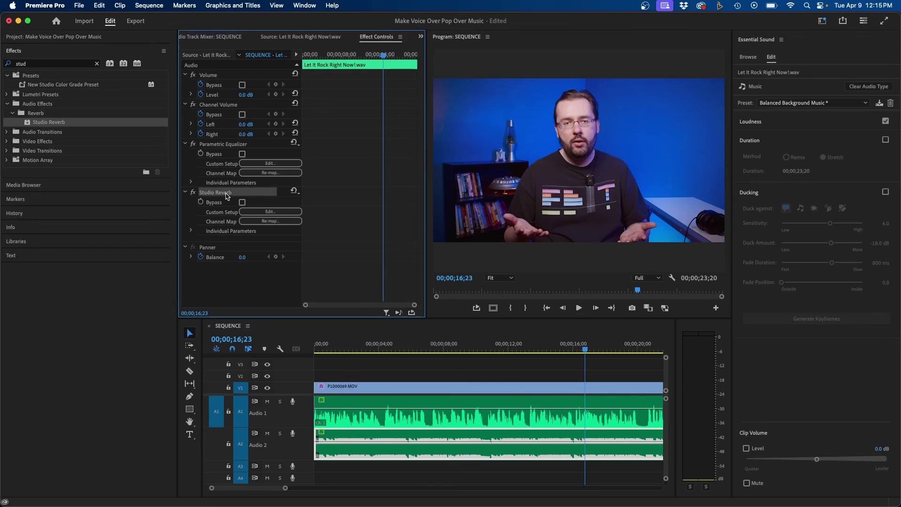
Step: Save the music clip's Parametric Equalizer and Studio Reverb together as one effect preset
left_click(218, 145, "shift")
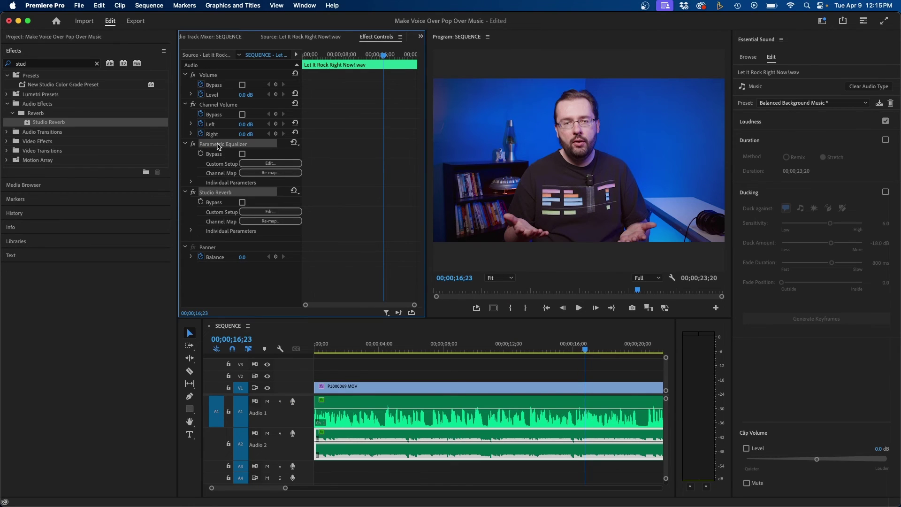
right_click(218, 146)
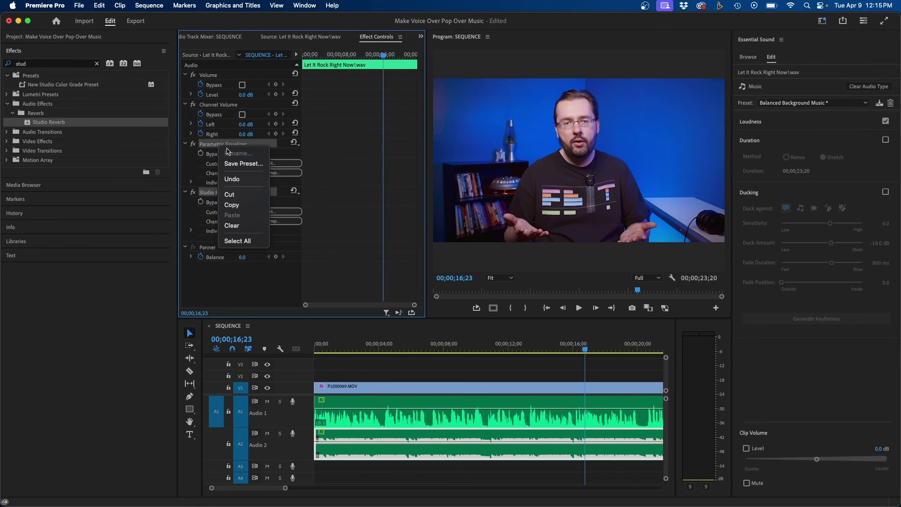
left_click(235, 162)
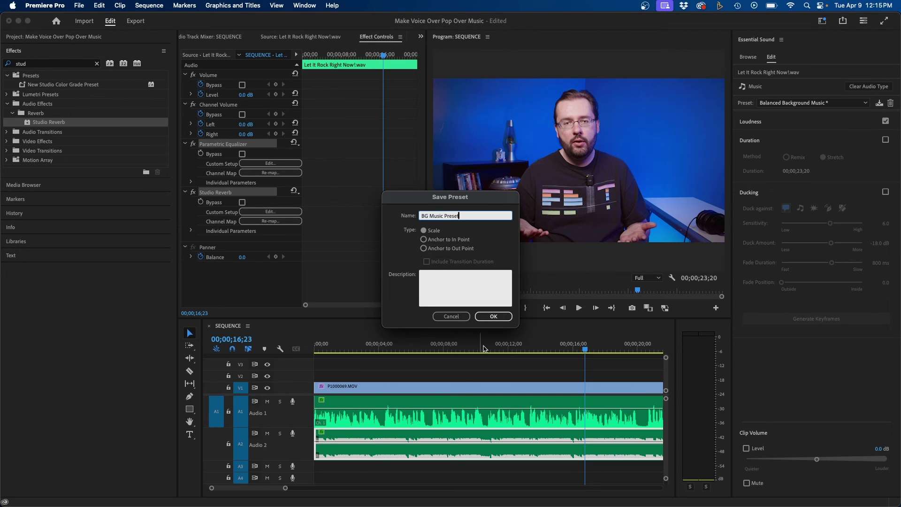
left_click(450, 316)
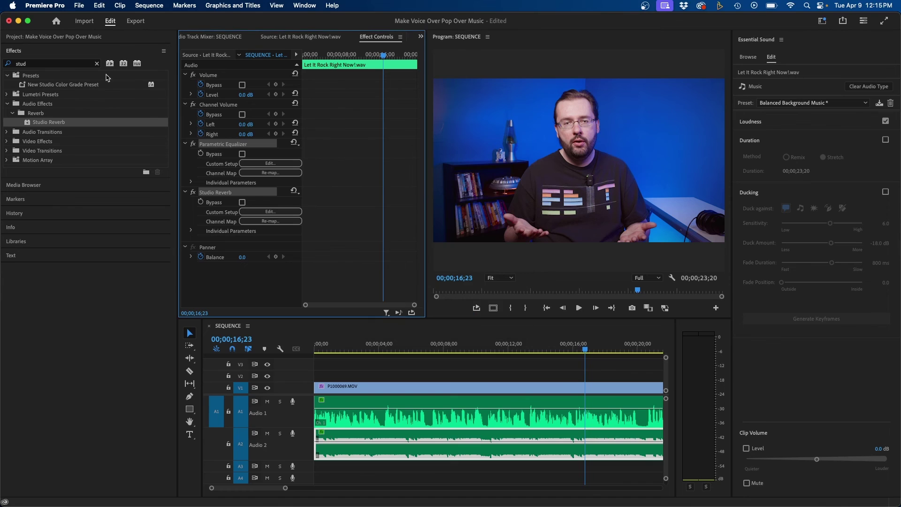
Step: Clear the search, find BG Music Filters Preset in the Presets folder, and reselect the A2 clip
left_click(96, 64)
left_click(6, 75)
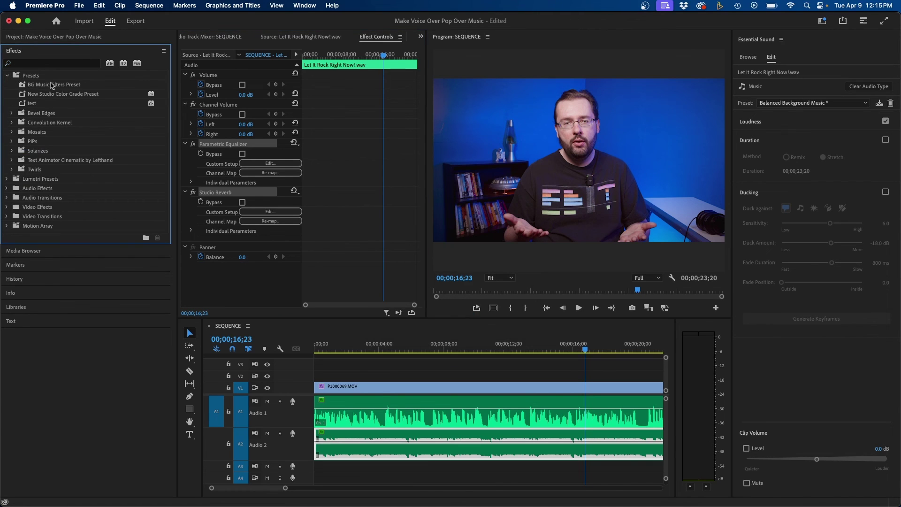
left_click(36, 86)
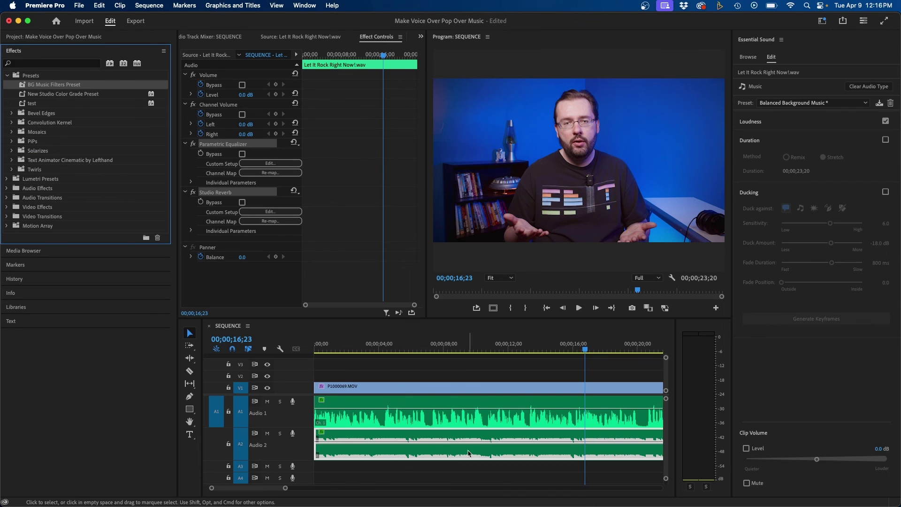
left_click(428, 454)
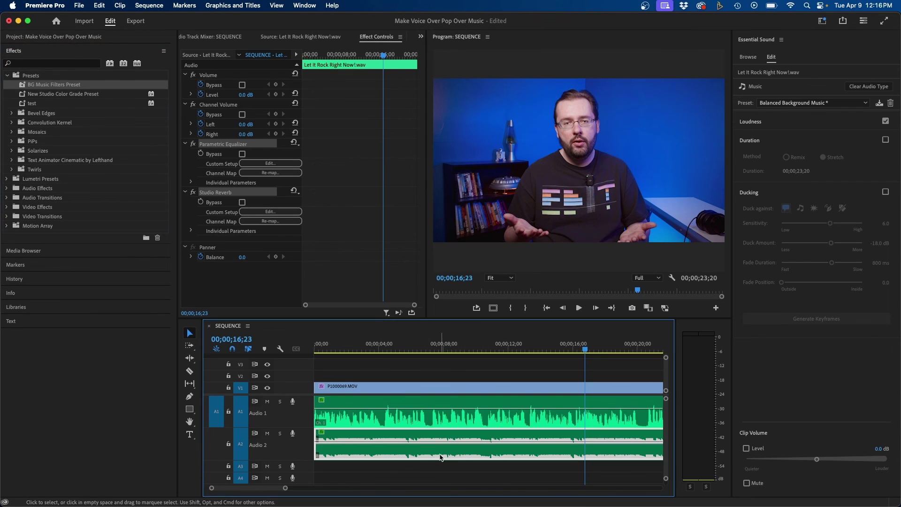